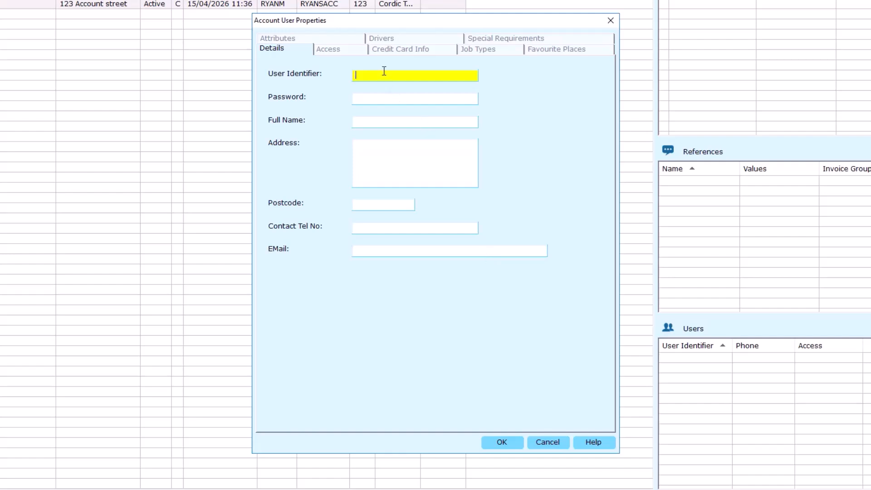
# Enter the user identifier, the account password and the full name for the new account user.
pyautogui.write('R')
pyautogui.press('capslock')
pyautogui.write('YAN')
pyautogui.click(377, 98)
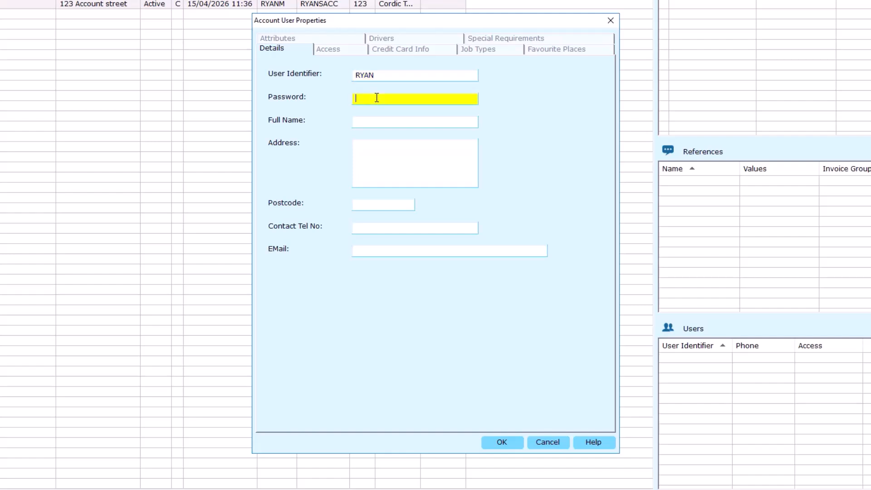
pyautogui.write('password')
pyautogui.press('Tab')
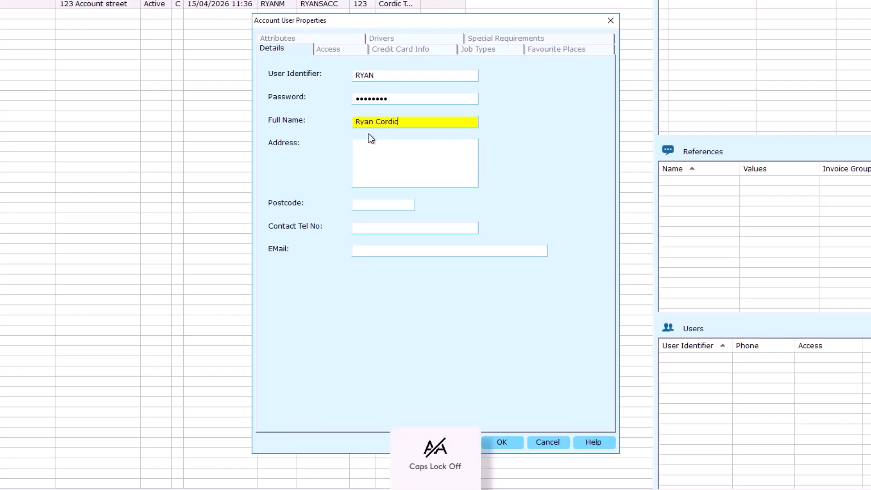
# Fill in the account user's address, postcode and contact telephone number.
pyautogui.press('Tab')
pyautogui.write('123 The Street')
pyautogui.press('capslock')
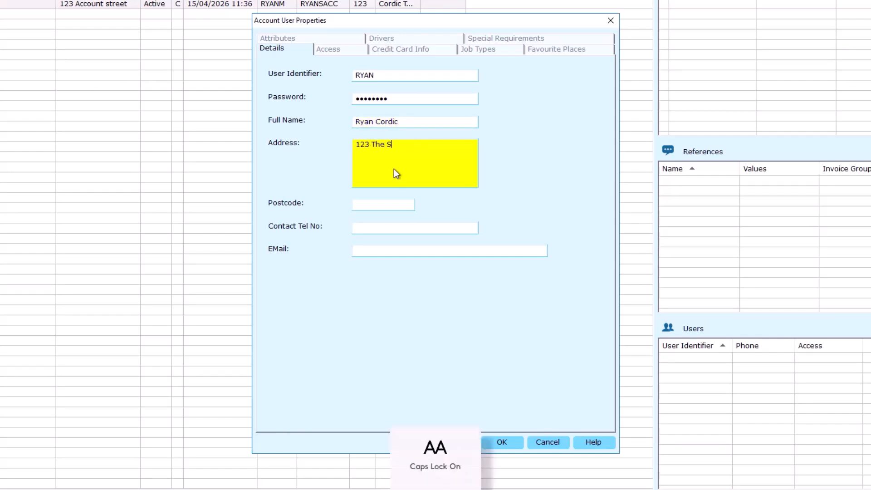
pyautogui.press('Tab')
pyautogui.write('NR333BT')
pyautogui.click(389, 228)
pyautogui.write('0123456789')
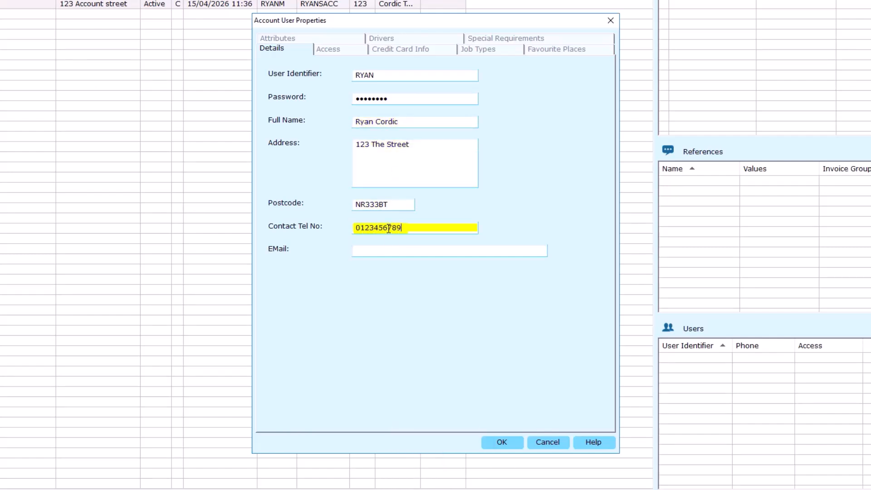
# Fill in the account user's e-mail address with a capital first letter.
pyautogui.click(407, 252)
pyautogui.press('capslock')
pyautogui.write('ryan')
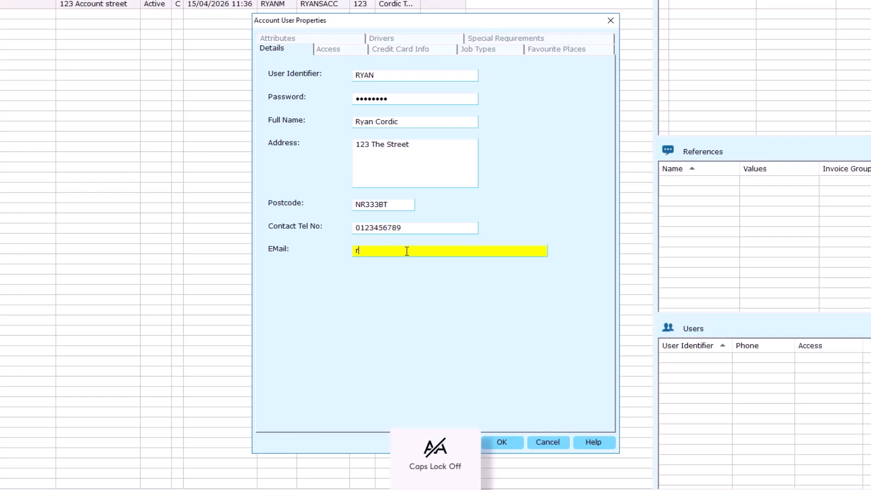
pyautogui.press('capslock')
pyautogui.press('BackSpace')
pyautogui.press('BackSpace')
pyautogui.press('BackSpace')
pyautogui.press('BackSpace')
pyautogui.press('capslock')
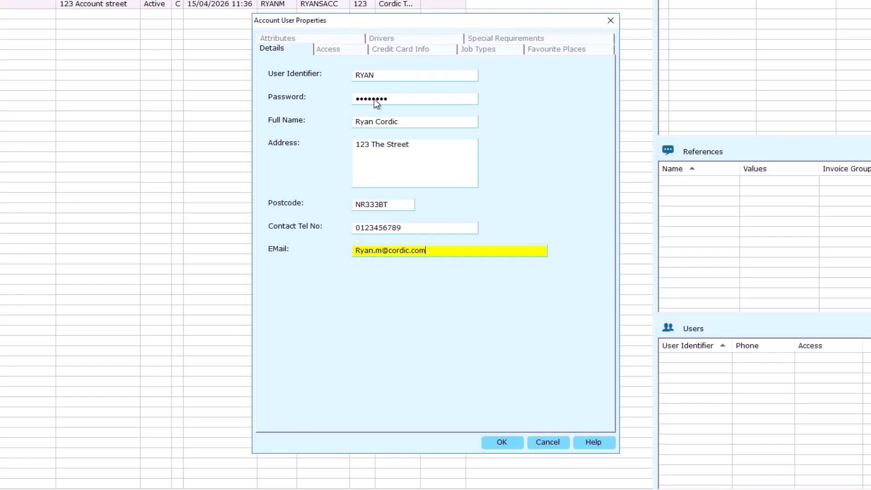
# Allow the user screen-popping in the Call-Booker and access via the SmartPhone Booker and the Web Booker.
pyautogui.click(344, 48)
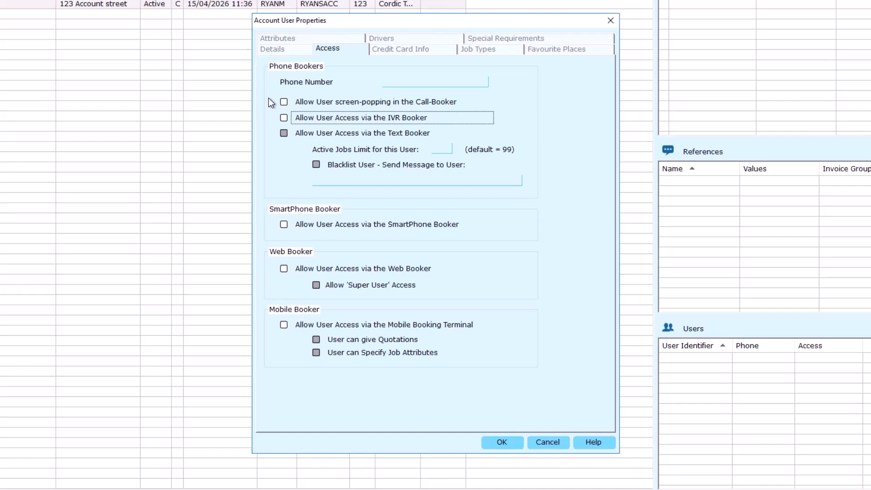
pyautogui.click(284, 102)
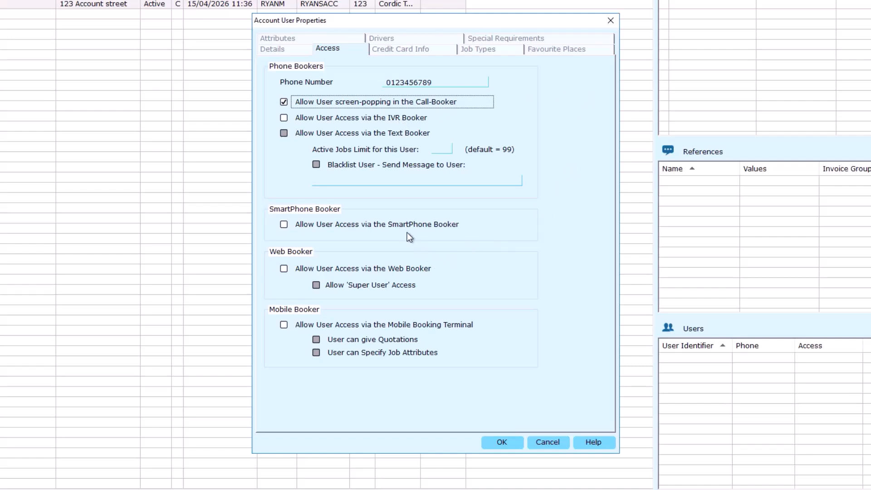
pyautogui.click(358, 227)
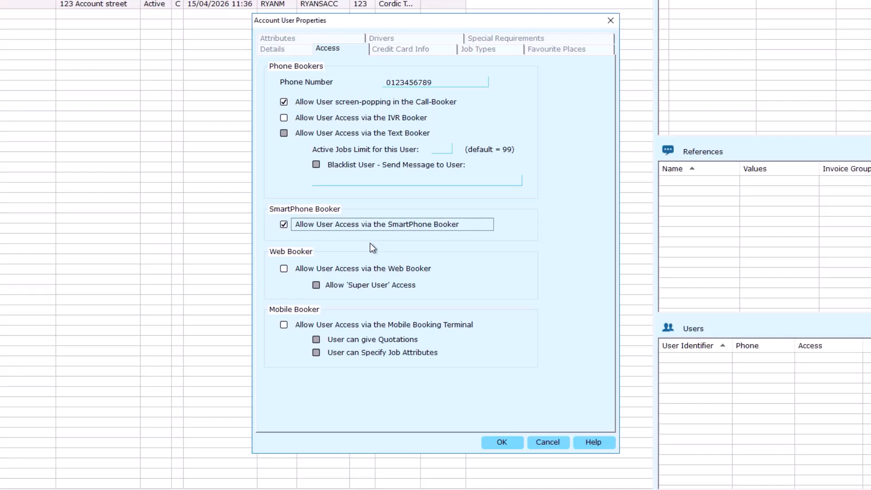
pyautogui.click(371, 268)
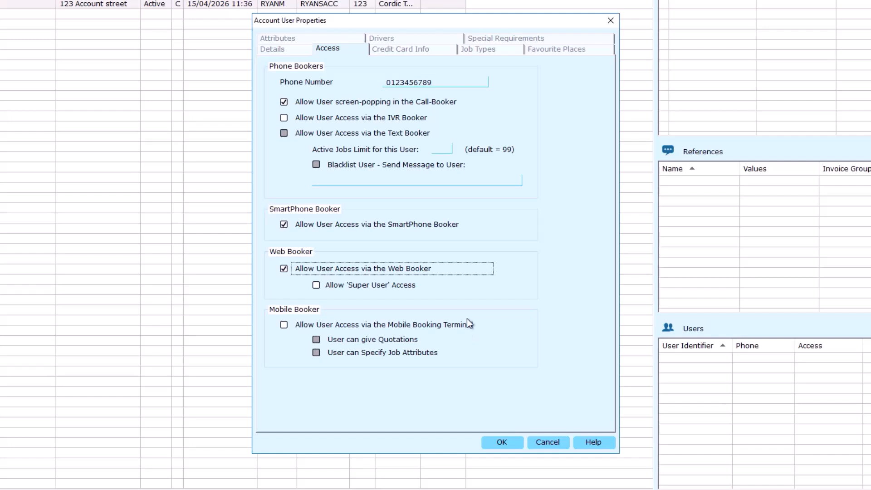
# Add a favourite place named "Home" for the user and enter "Cordic" to find its address.
pyautogui.click(557, 50)
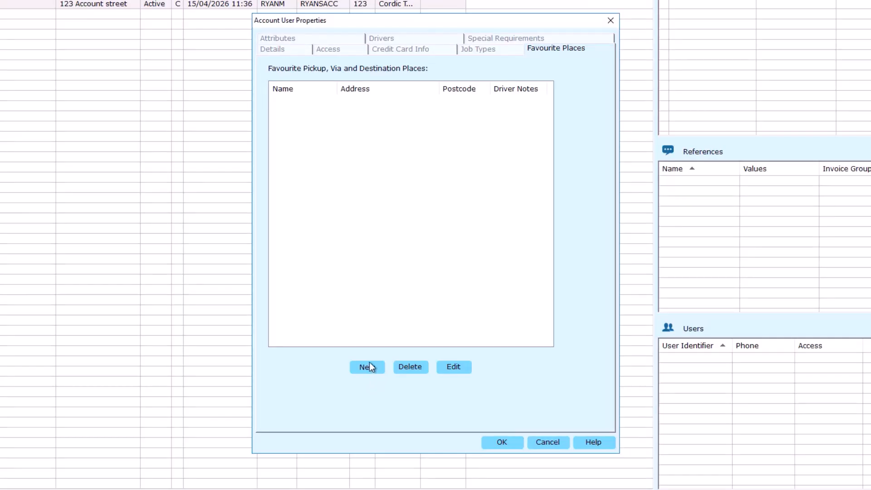
pyautogui.click(370, 363)
pyautogui.write('Home')
pyautogui.press('Tab')
pyautogui.press('Tab')
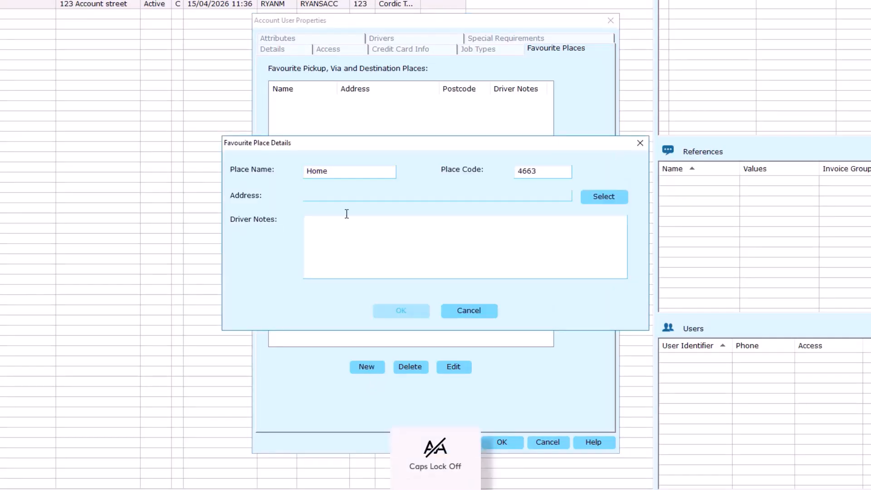
pyautogui.click(540, 200)
pyautogui.press('capslock')
pyautogui.write('C')
pyautogui.press('capslock')
pyautogui.write('ordic')
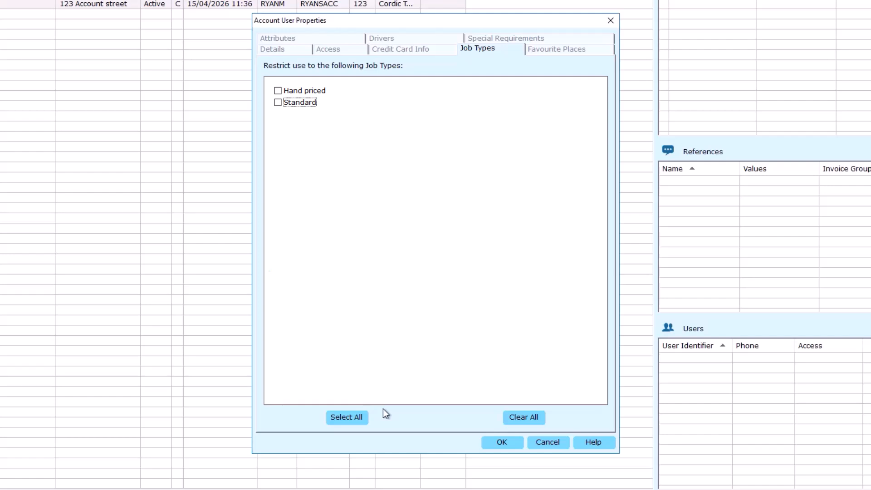
# Require the Gold driver attribute and the 6-Seater and Low Car vehicle attributes for the user.
pyautogui.click(275, 37)
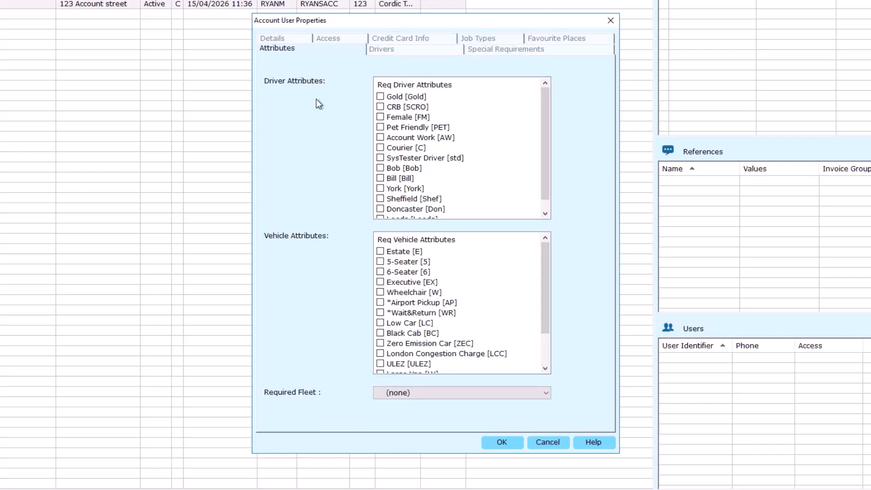
pyautogui.click(381, 96)
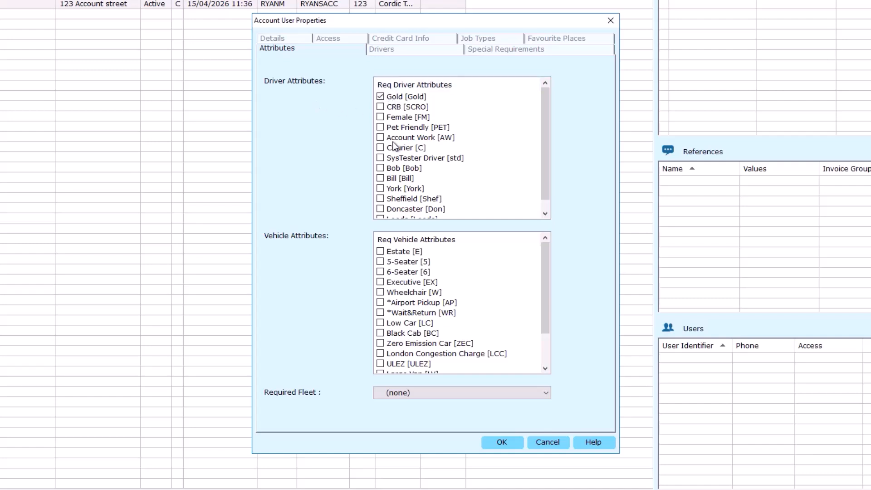
pyautogui.click(380, 272)
pyautogui.scroll(-1, 410, 350)
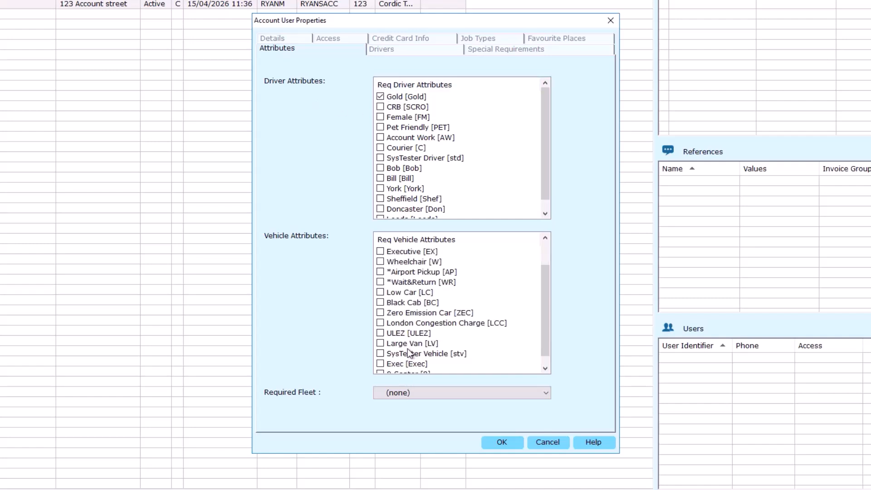
pyautogui.click(381, 292)
# Exclude driver 1234 from this account user.
pyautogui.click(385, 51)
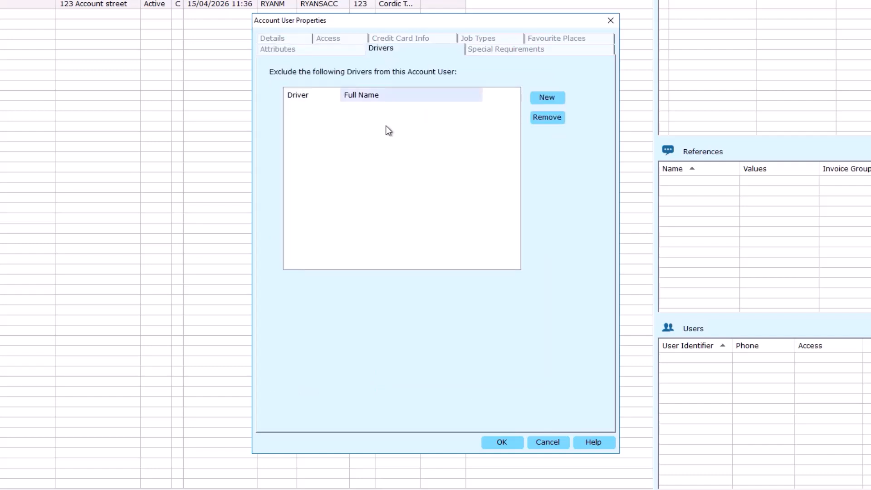
pyautogui.click(559, 97)
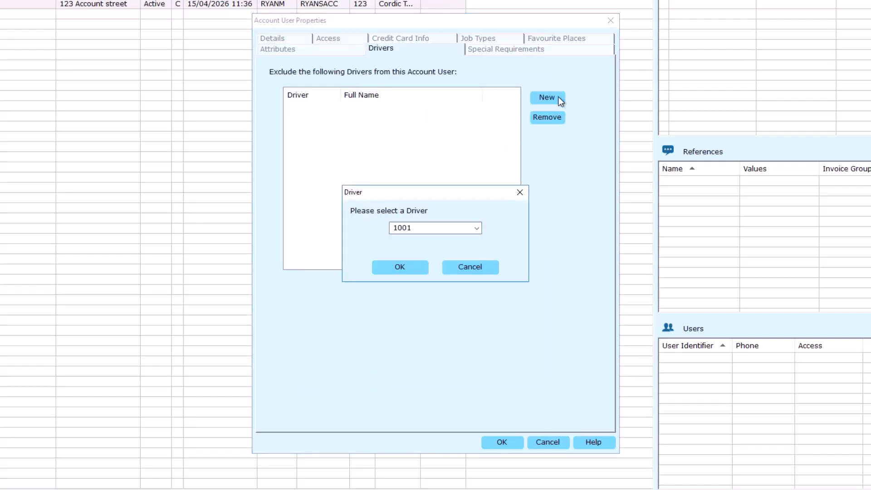
pyautogui.click(472, 231)
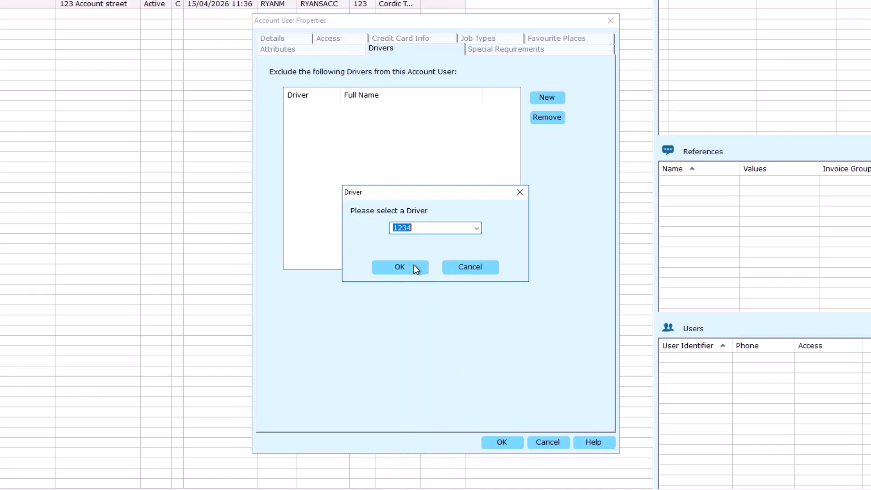
pyautogui.click(414, 265)
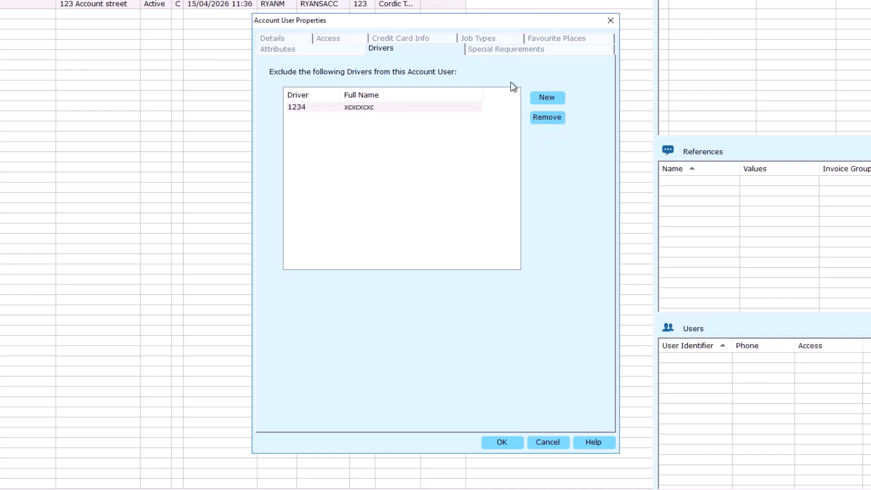
# Add driver notes "This person requires help with their work equipment" and operator notes "Make sure to take a password!", and save the user.
pyautogui.click(544, 49)
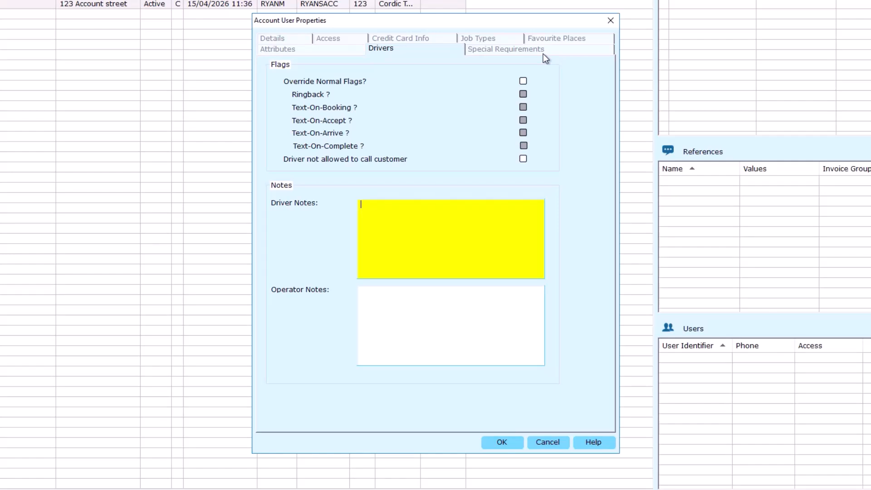
pyautogui.click(543, 51)
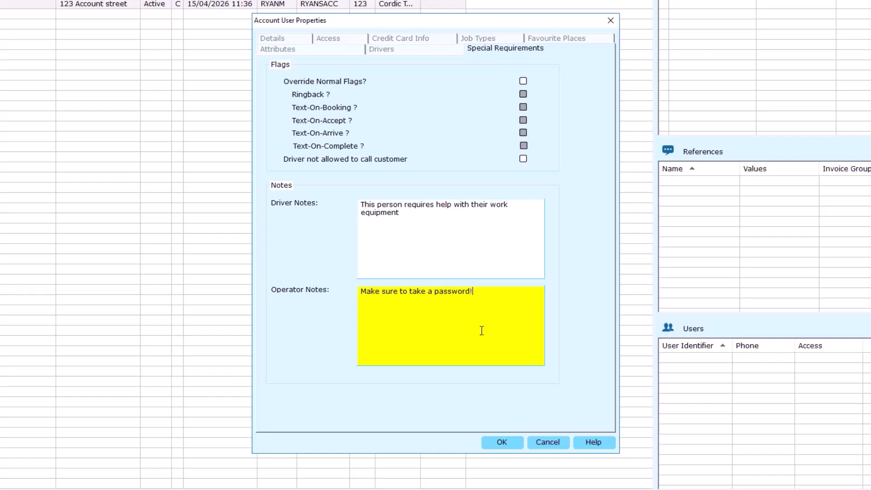
pyautogui.click(502, 442)
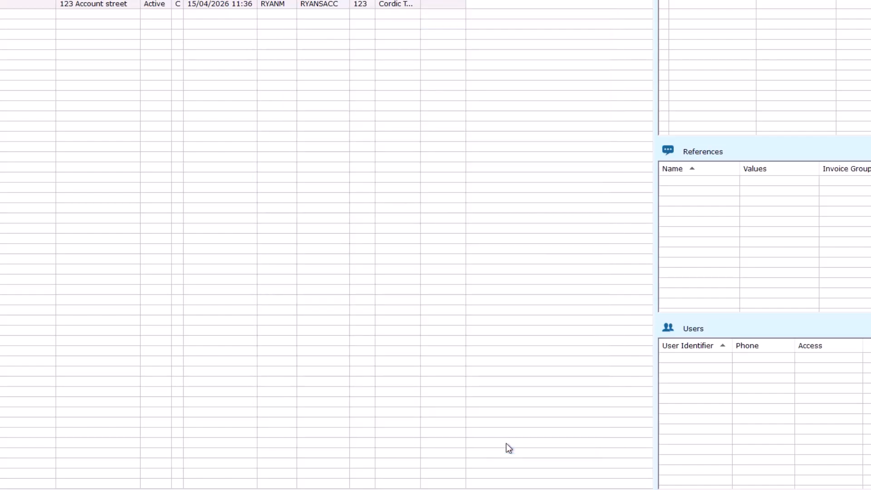